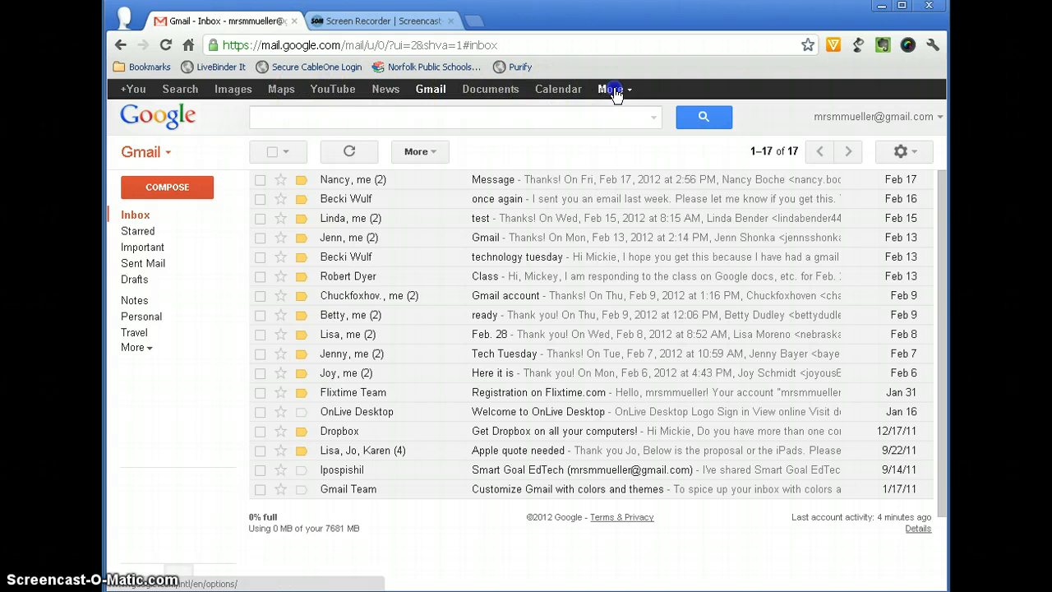
- Switch from Gmail to Google Calendar
click(611, 89)
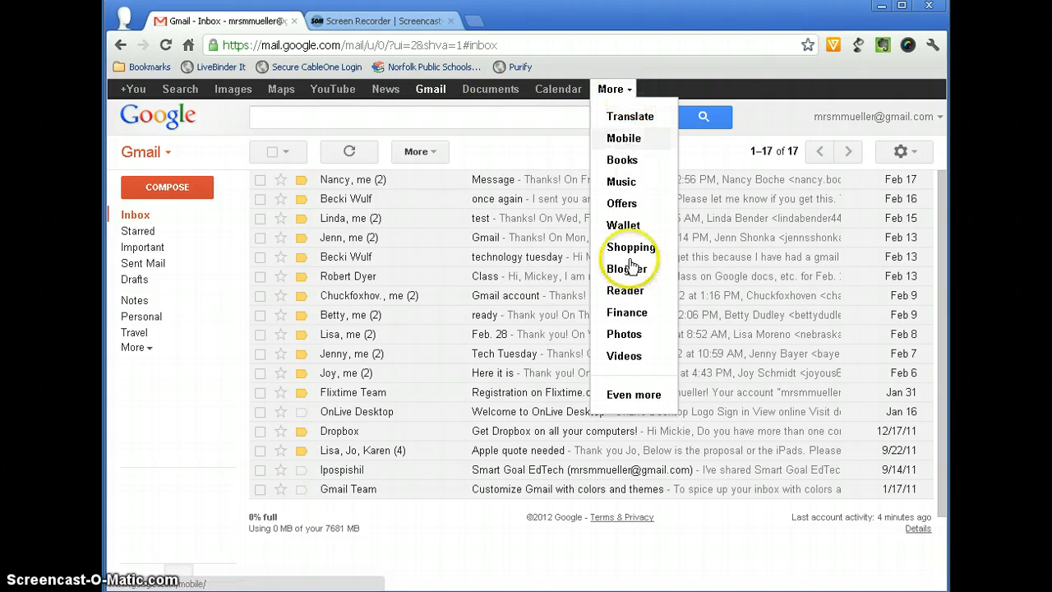
click(562, 90)
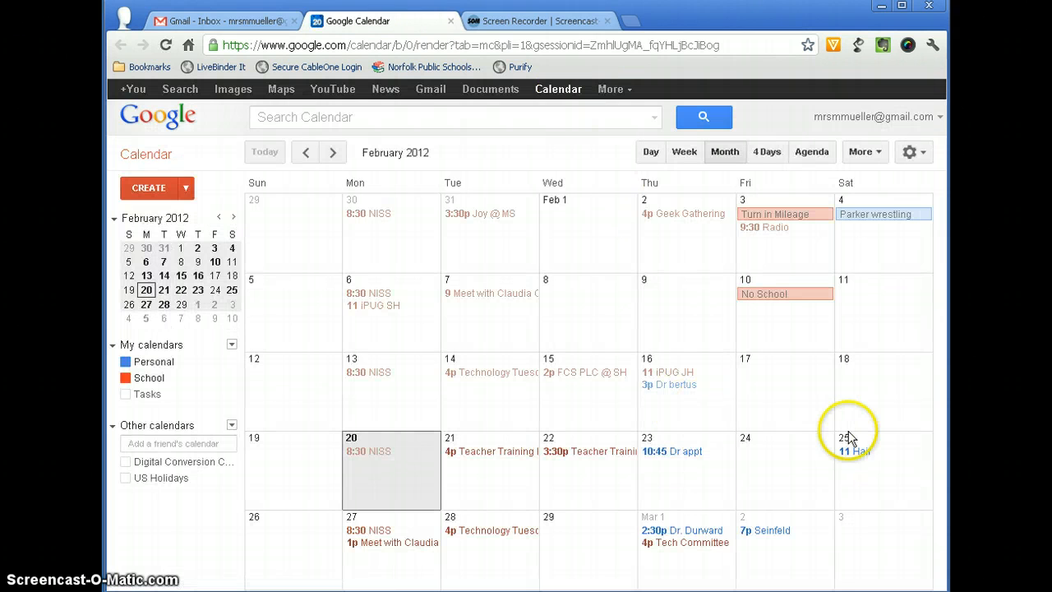
- Look through the calendar in the Week, Day, Month, 4 Days and Agenda views, ending on the Week view
click(683, 153)
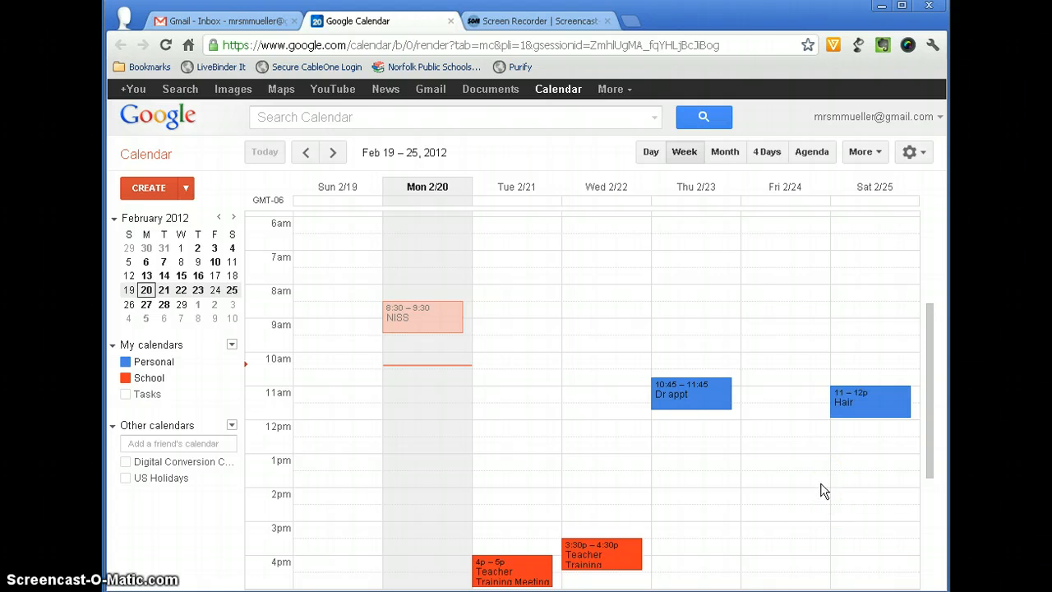
click(649, 155)
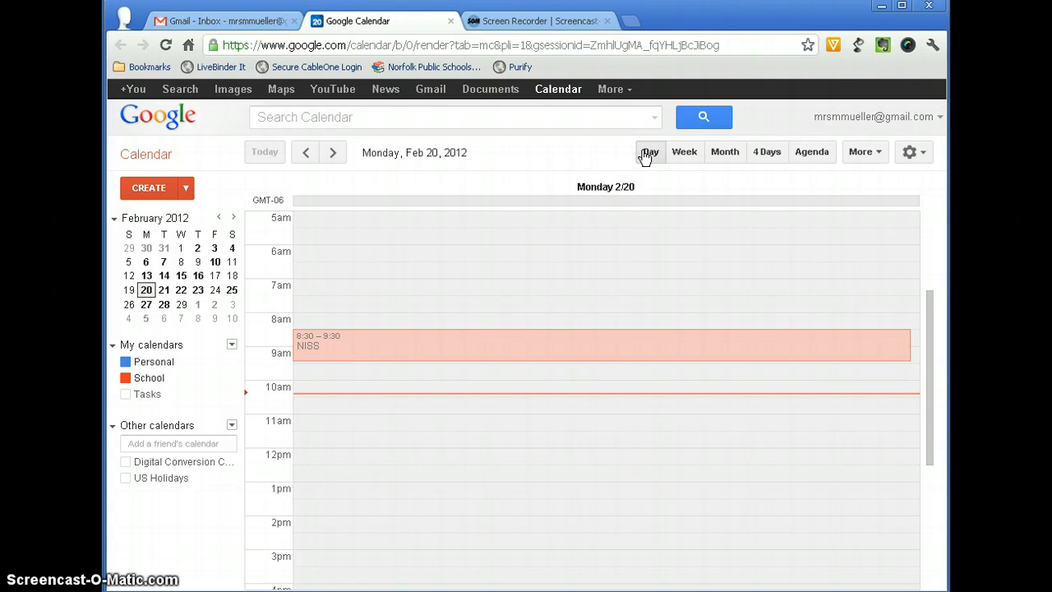
click(683, 154)
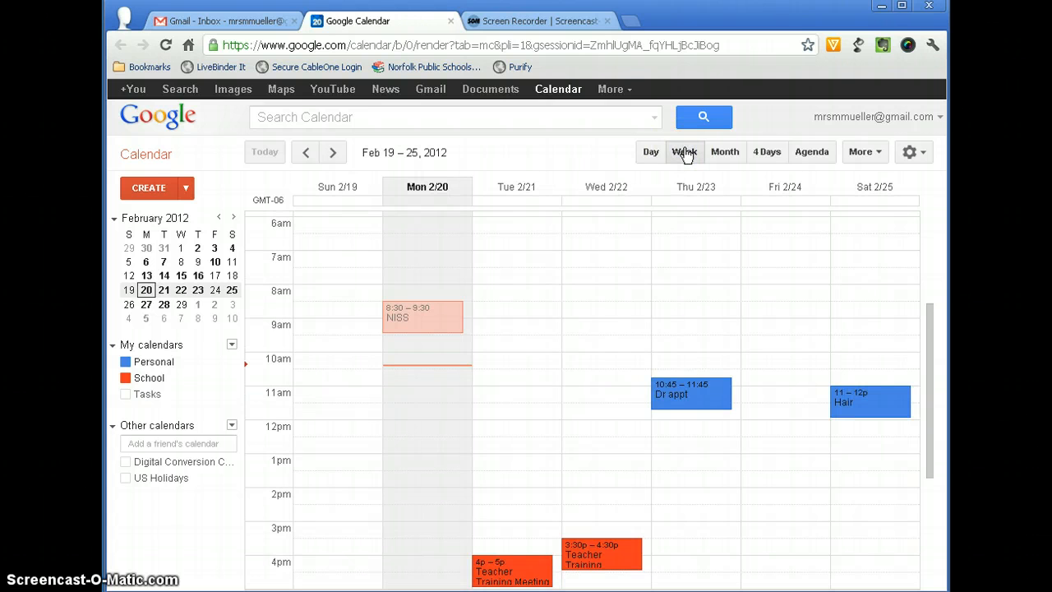
click(718, 156)
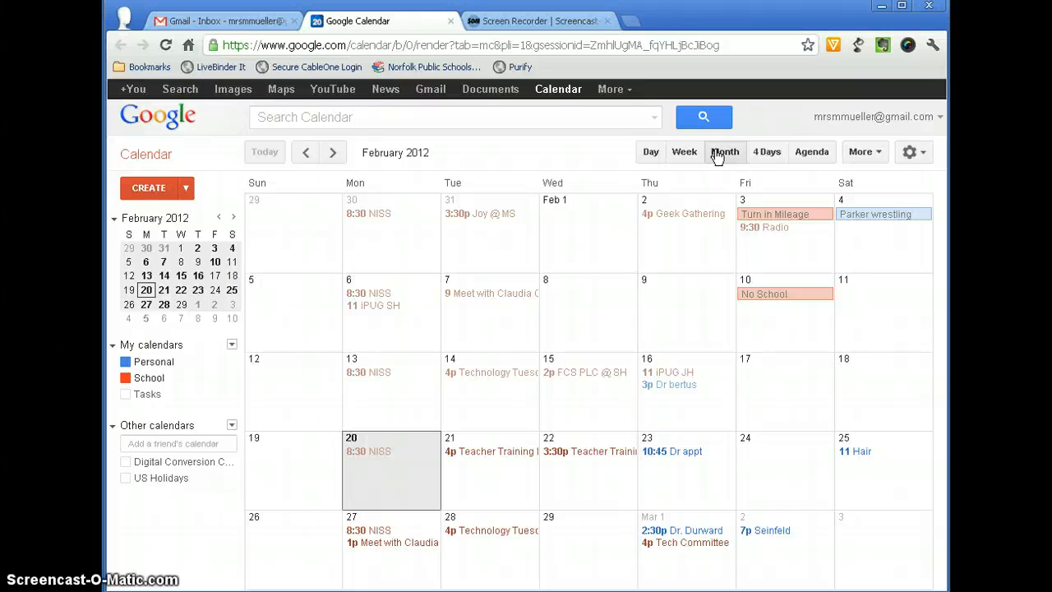
click(764, 154)
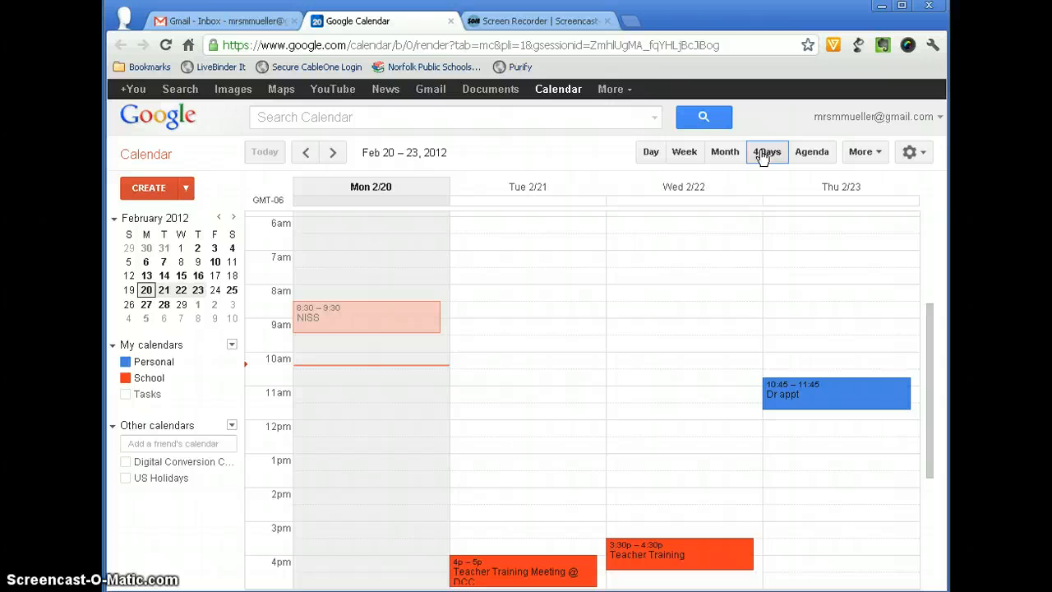
click(811, 152)
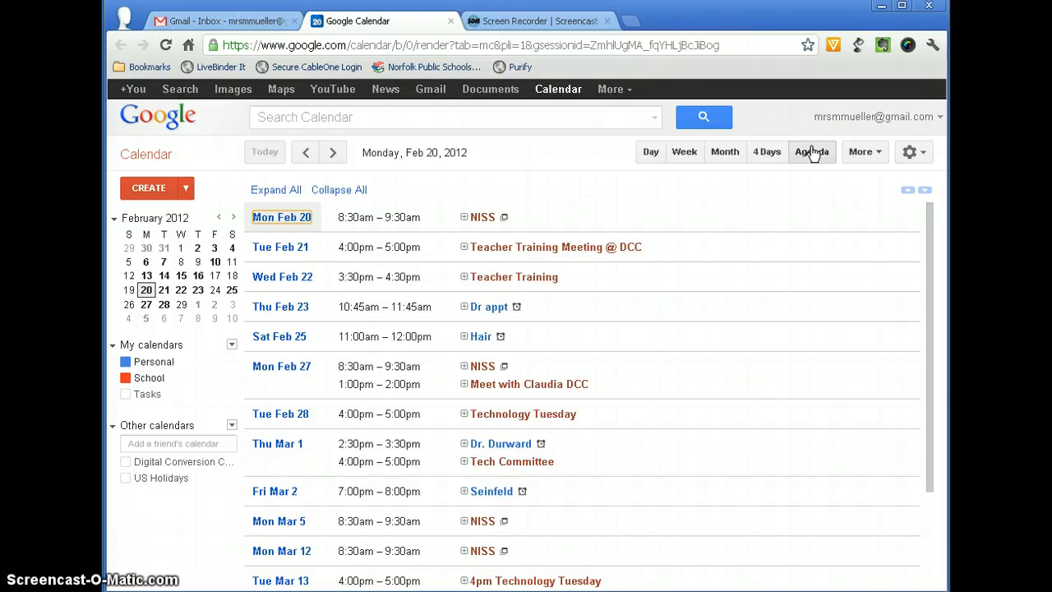
click(684, 153)
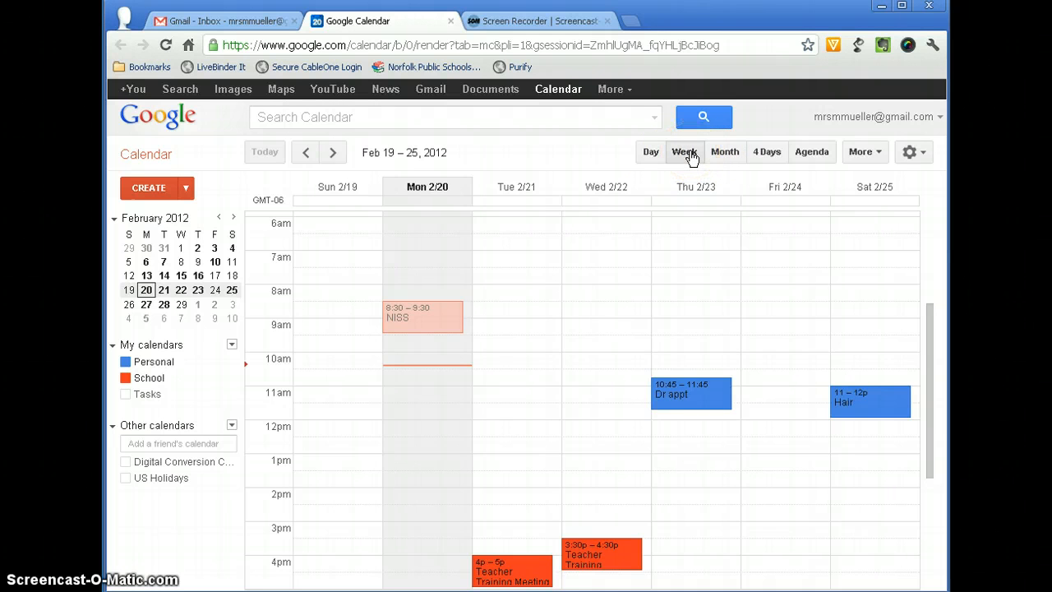
- Check the default view options in the calendar's general settings, keep Month selected, and return to the calendar
click(910, 154)
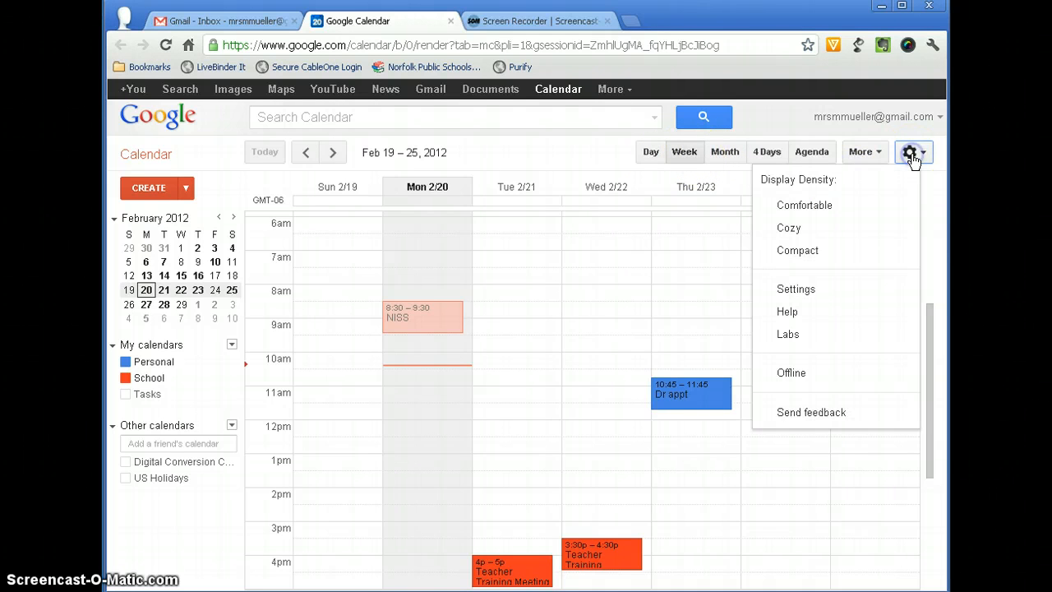
click(814, 293)
scroll(723, 359, down, 5)
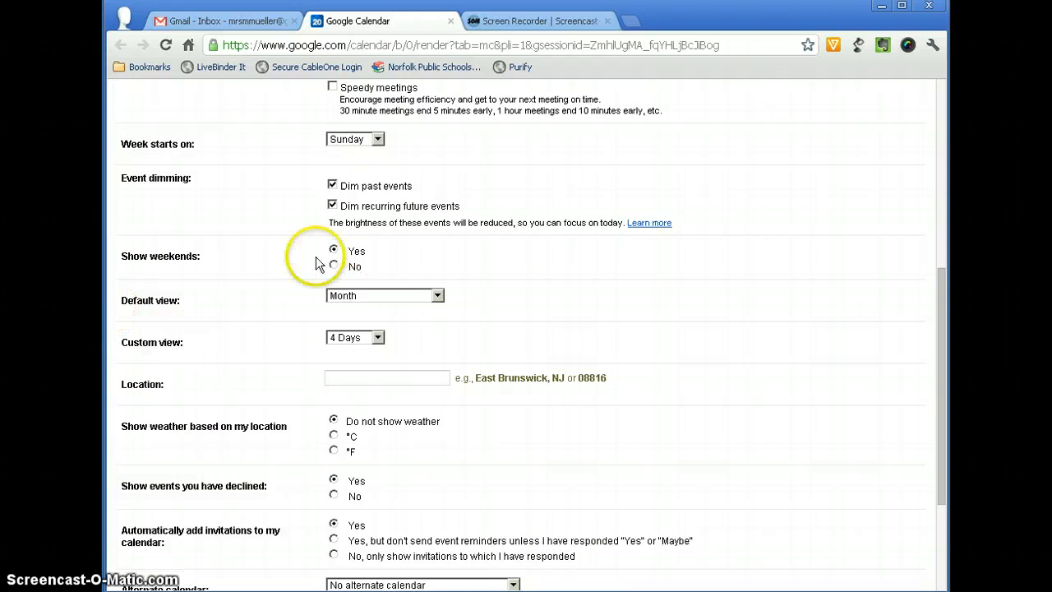
click(411, 296)
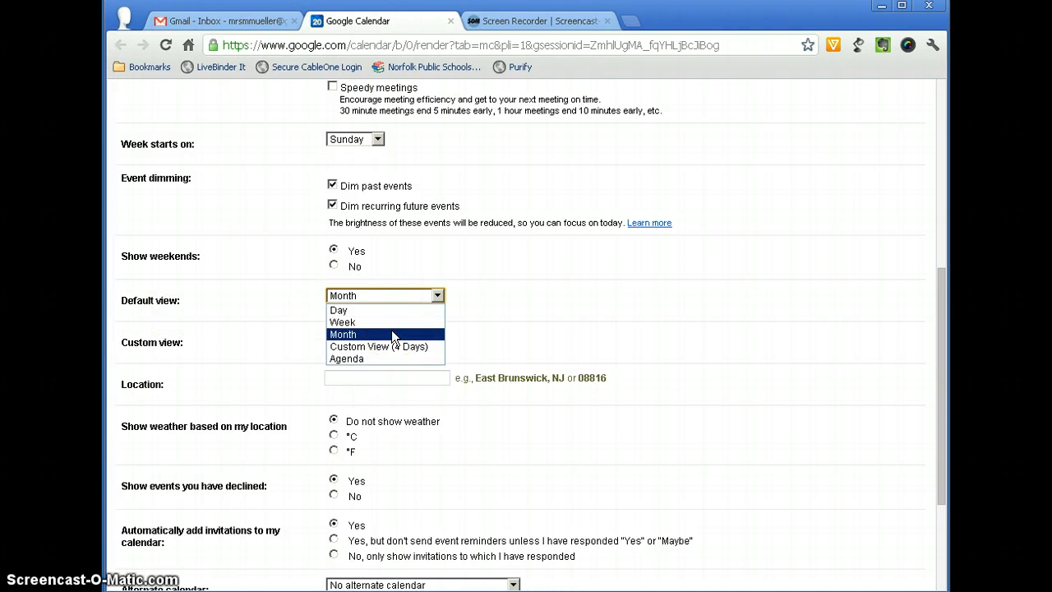
click(391, 332)
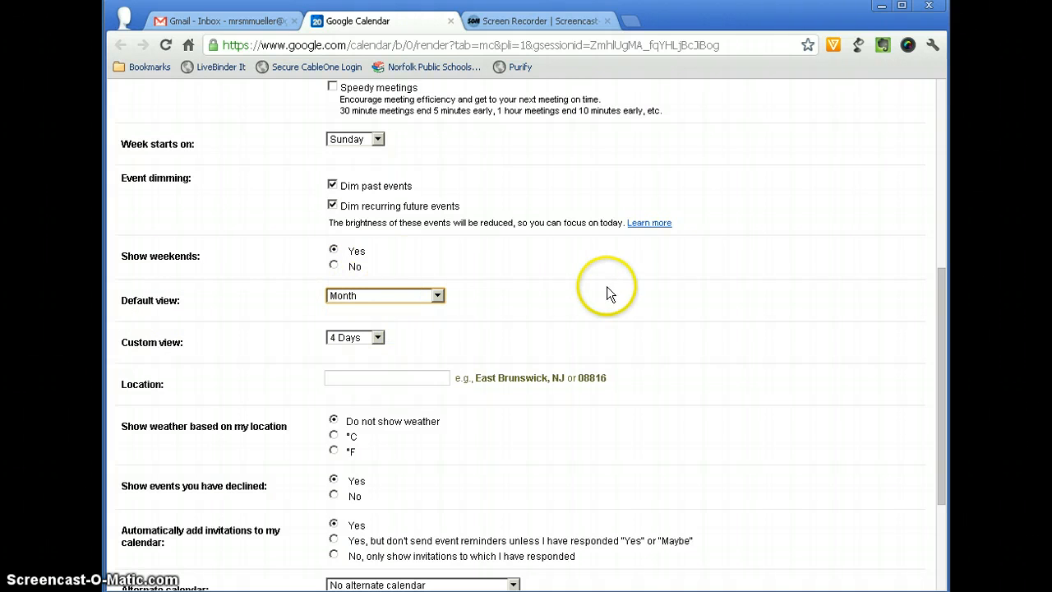
scroll(629, 287, up, 5)
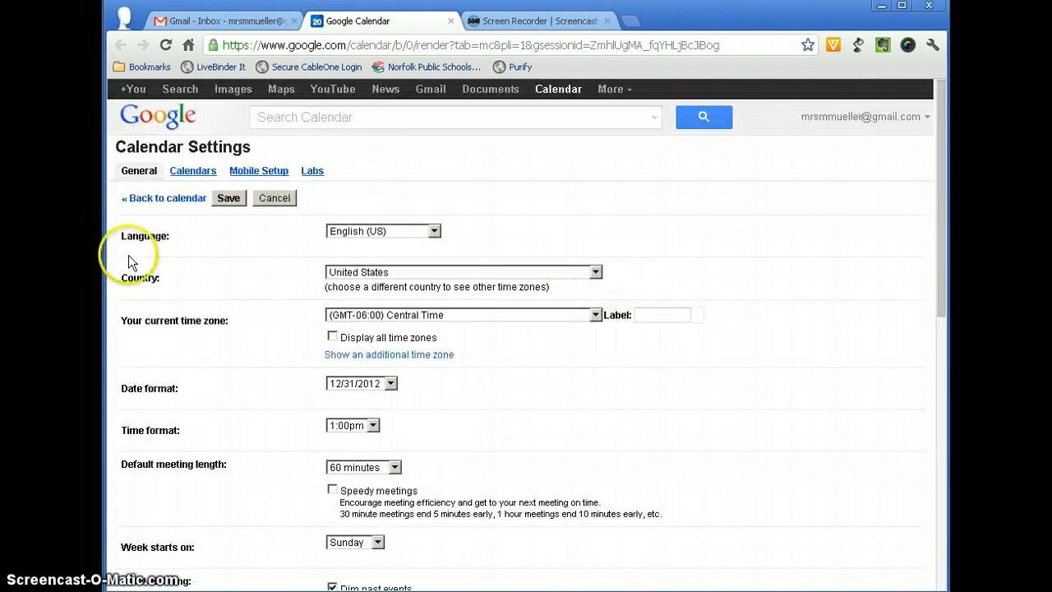
click(138, 198)
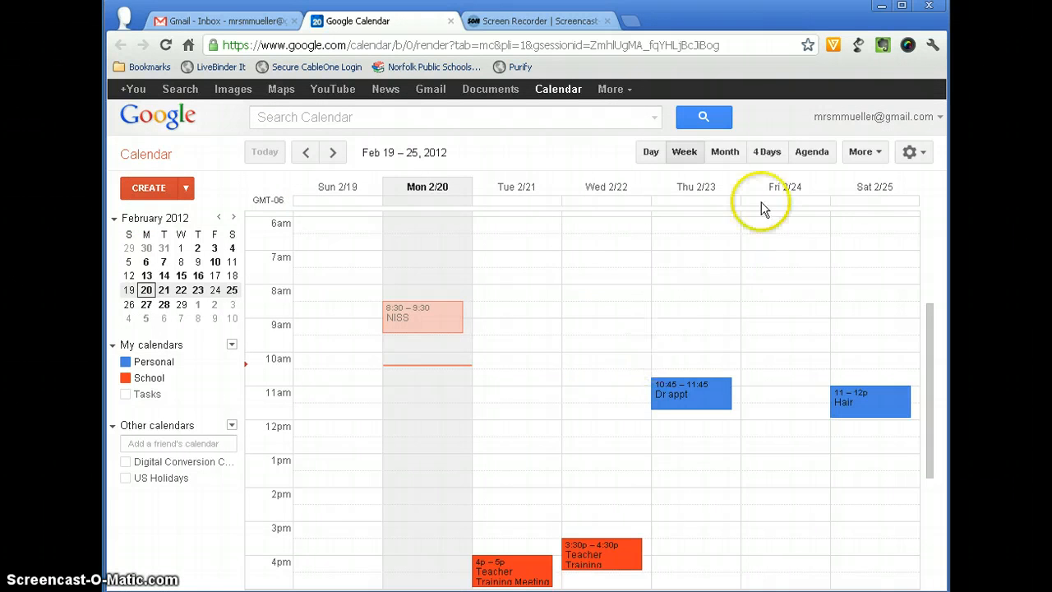
- In the Month view, create a "1pm Meeting" event on Tuesday, February 21 in the School calendar
click(725, 152)
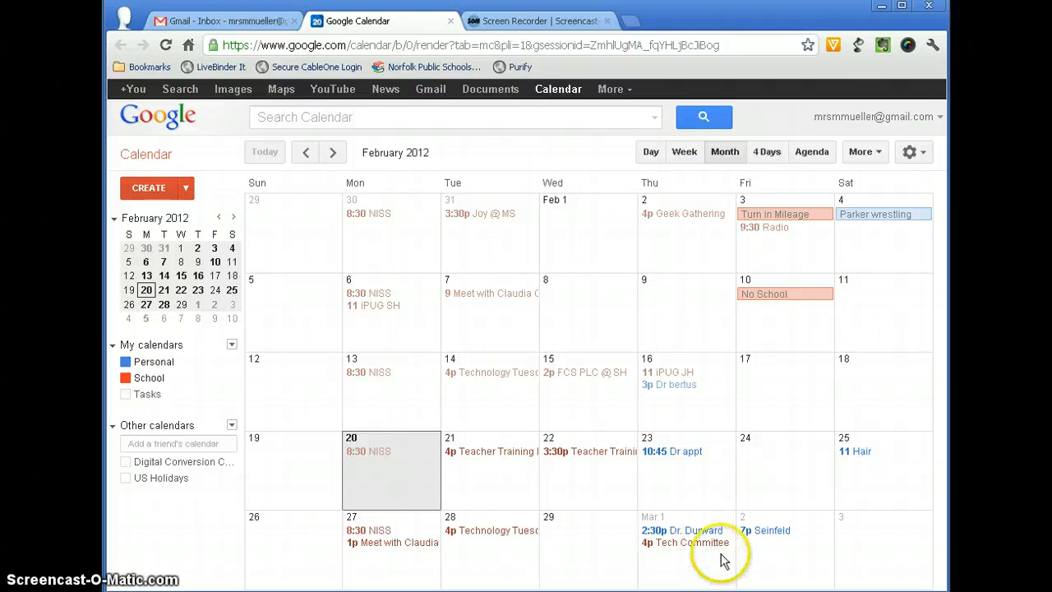
click(485, 474)
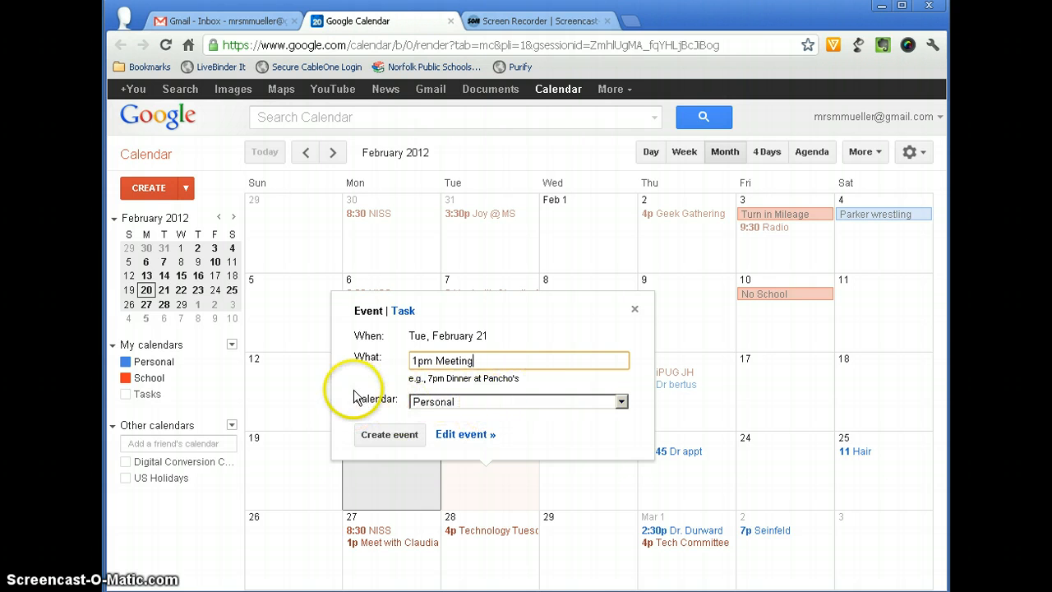
click(507, 403)
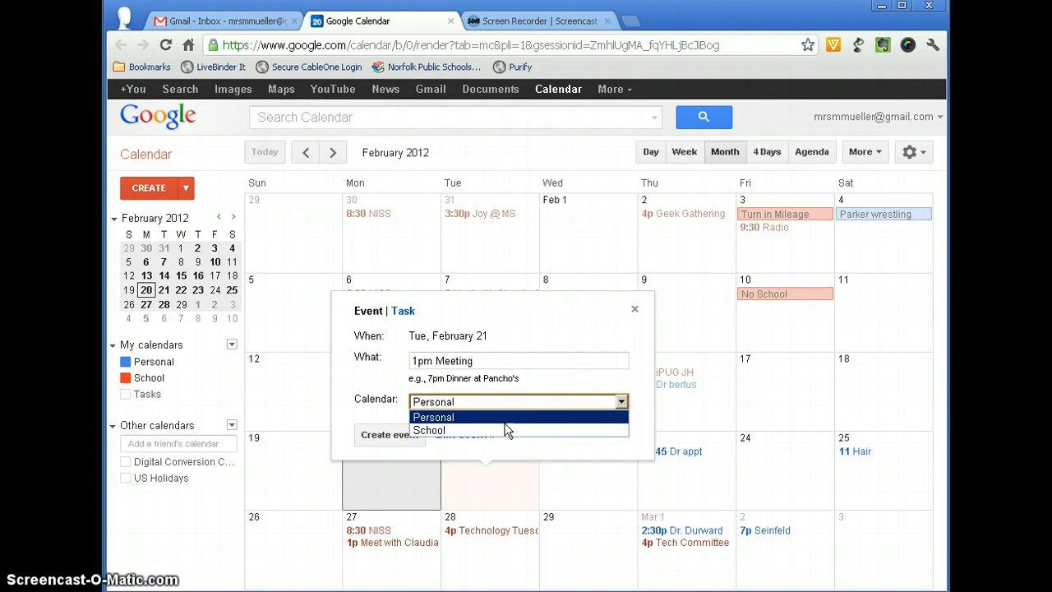
click(507, 430)
click(387, 438)
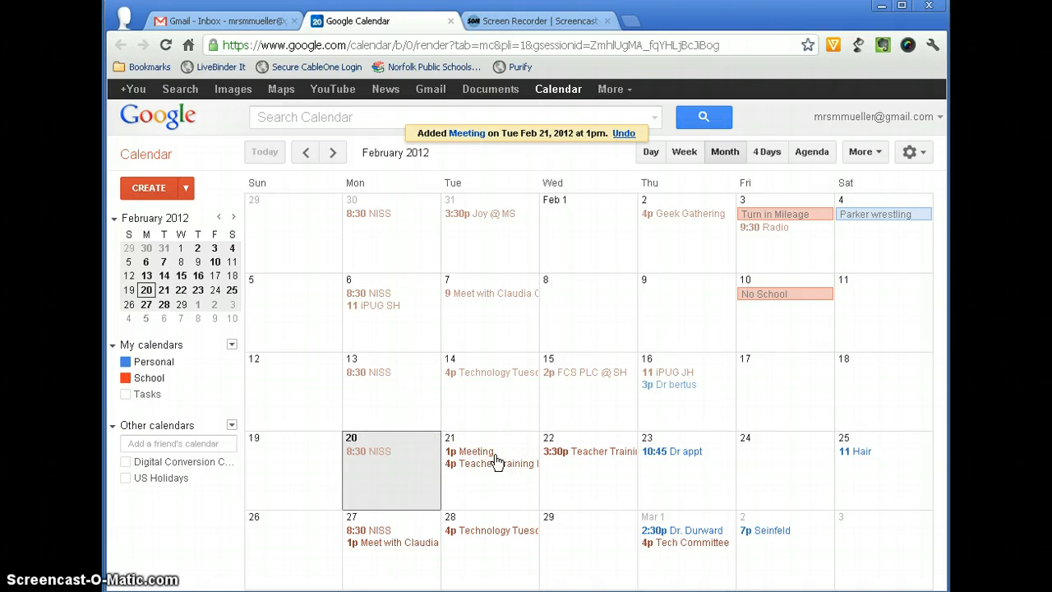
- Start a new detailed event titled "Training Session" on 2/22/2012 with a 9:00am start time
click(150, 188)
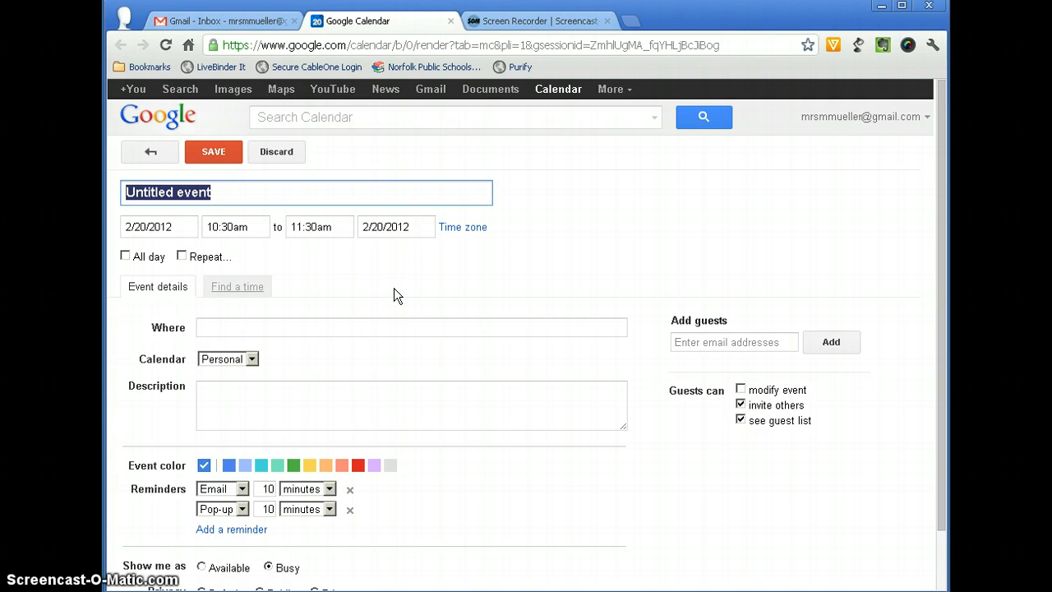
text(Training Session)
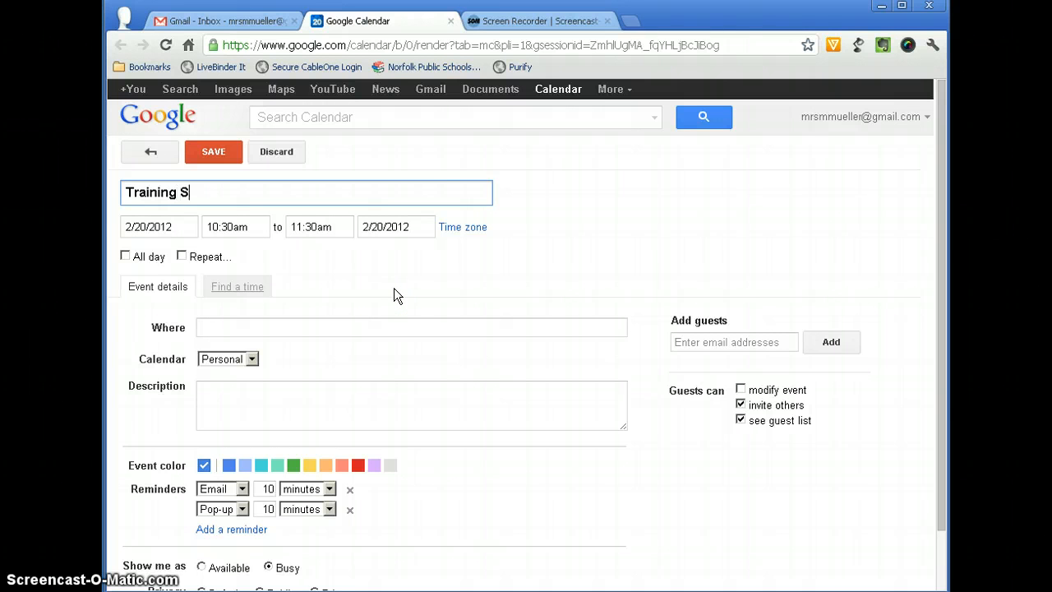
click(144, 227)
click(184, 341)
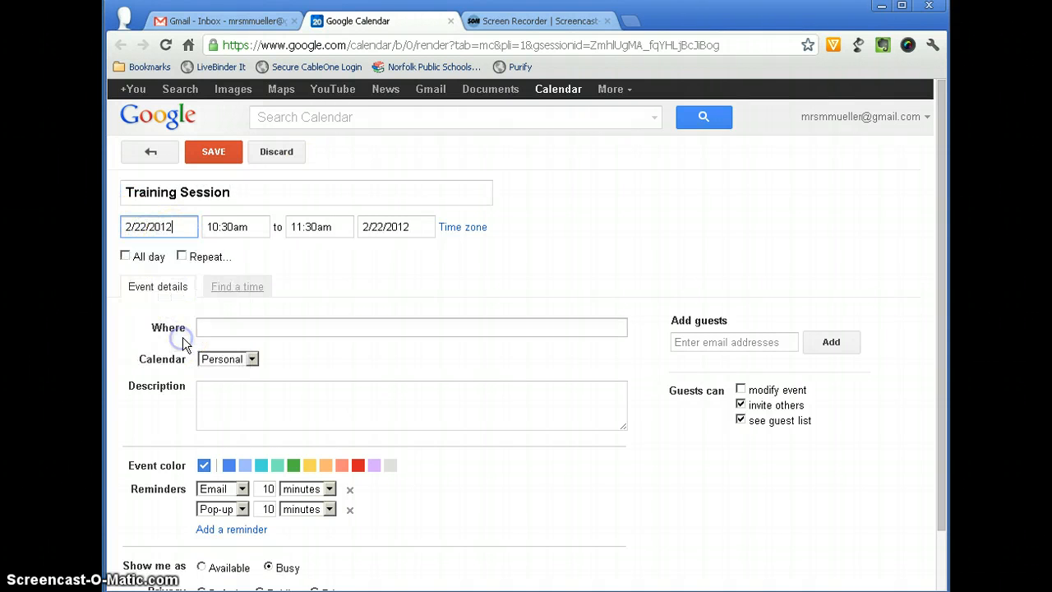
click(235, 226)
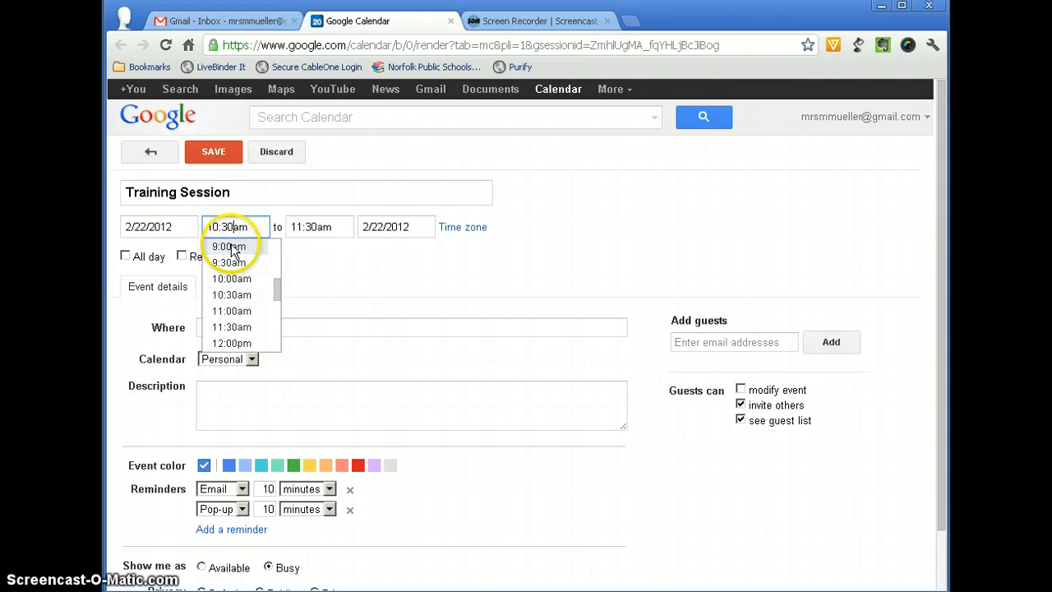
click(230, 246)
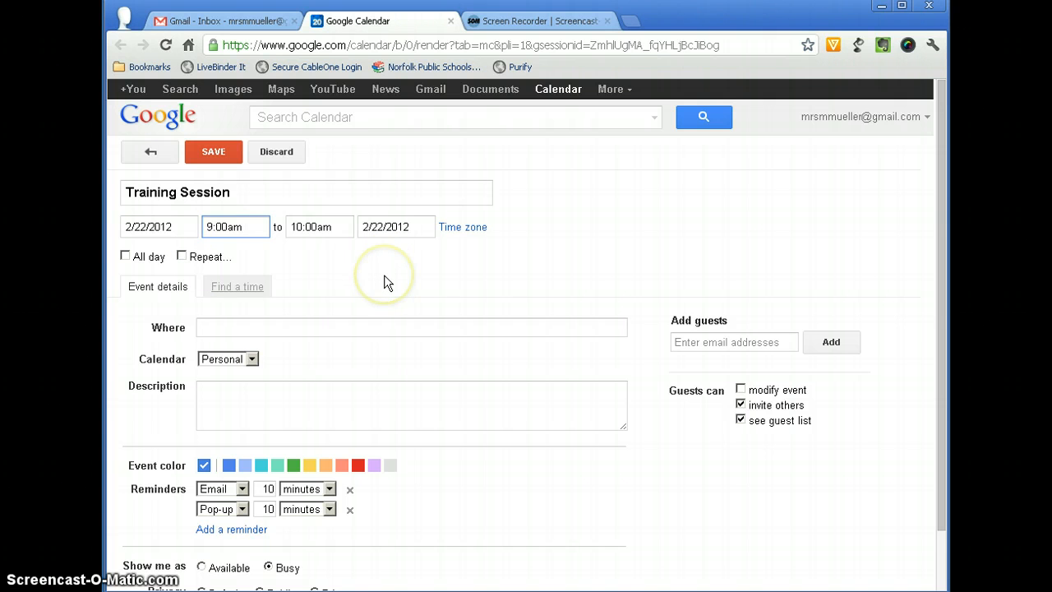
- Set the Training Session event's location to "SH" and assign it to the School calendar
click(212, 327)
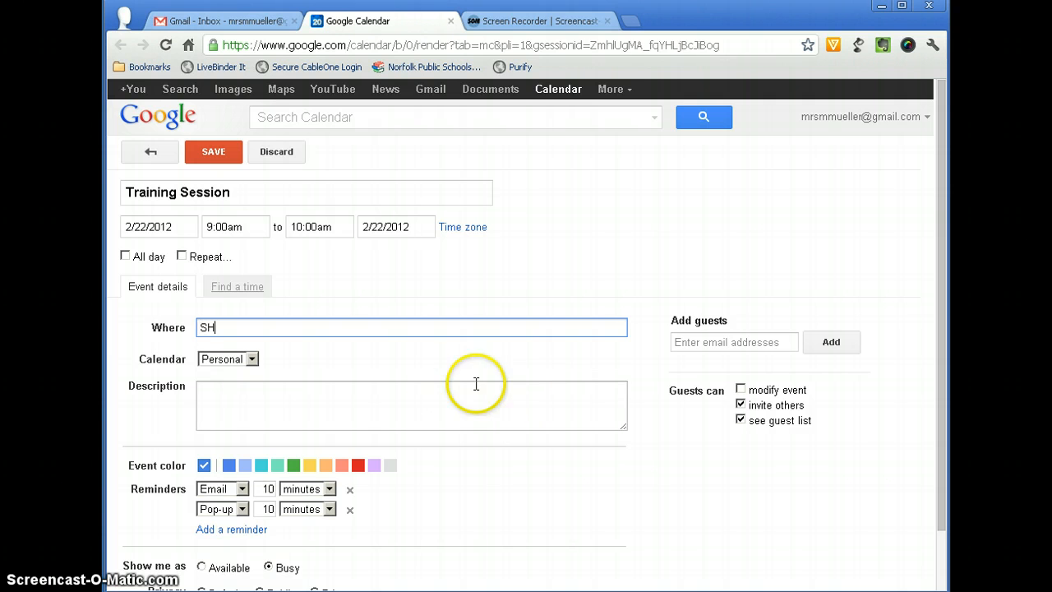
click(240, 359)
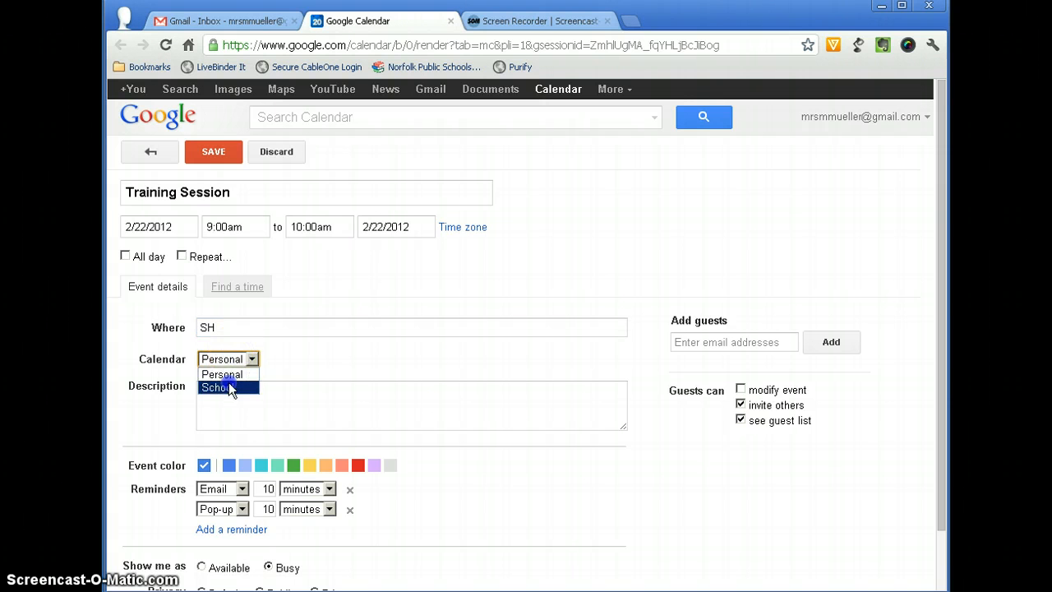
click(227, 387)
click(229, 392)
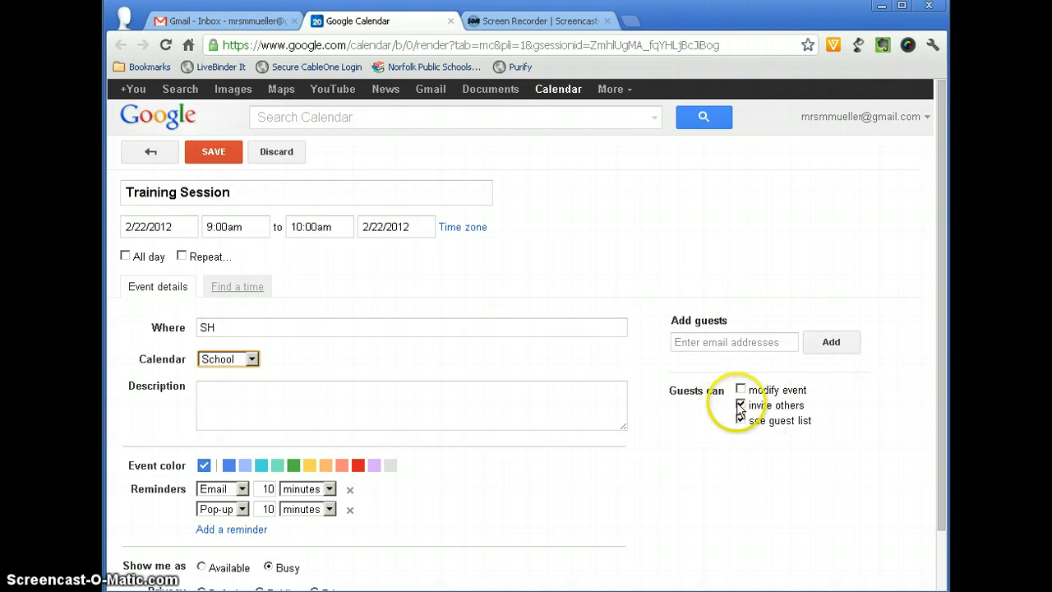
- Review the event's guest, reminder, availability and privacy options without changing them, and save the event
click(690, 341)
click(817, 347)
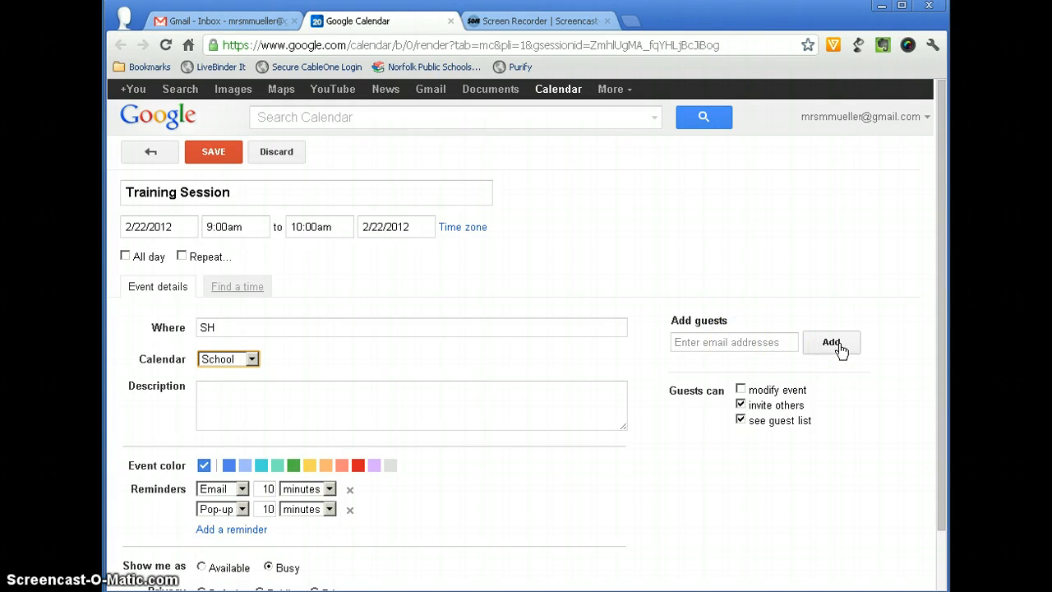
click(712, 341)
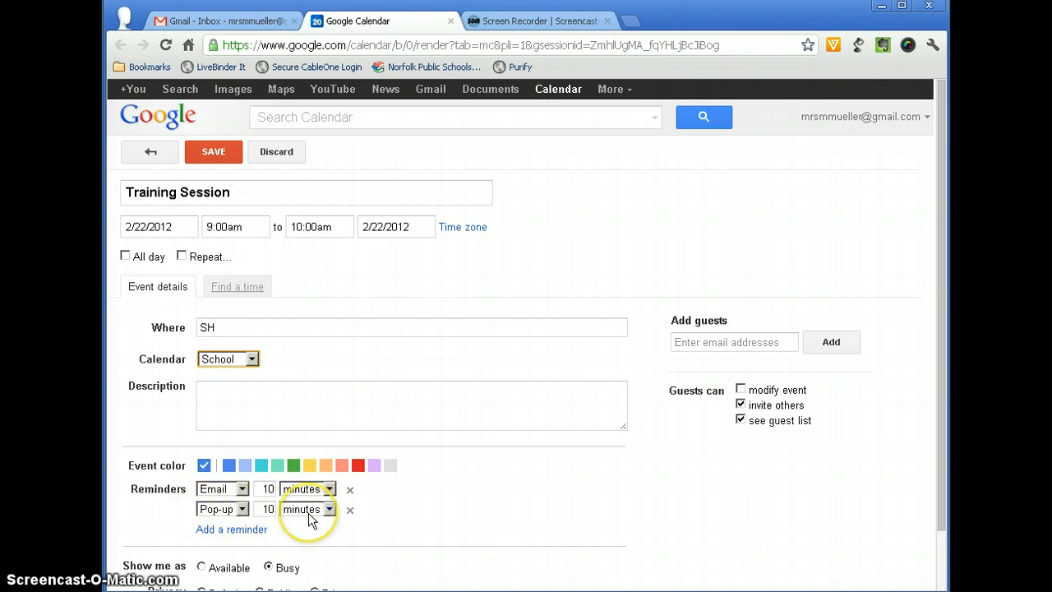
scroll(614, 505, down, 1)
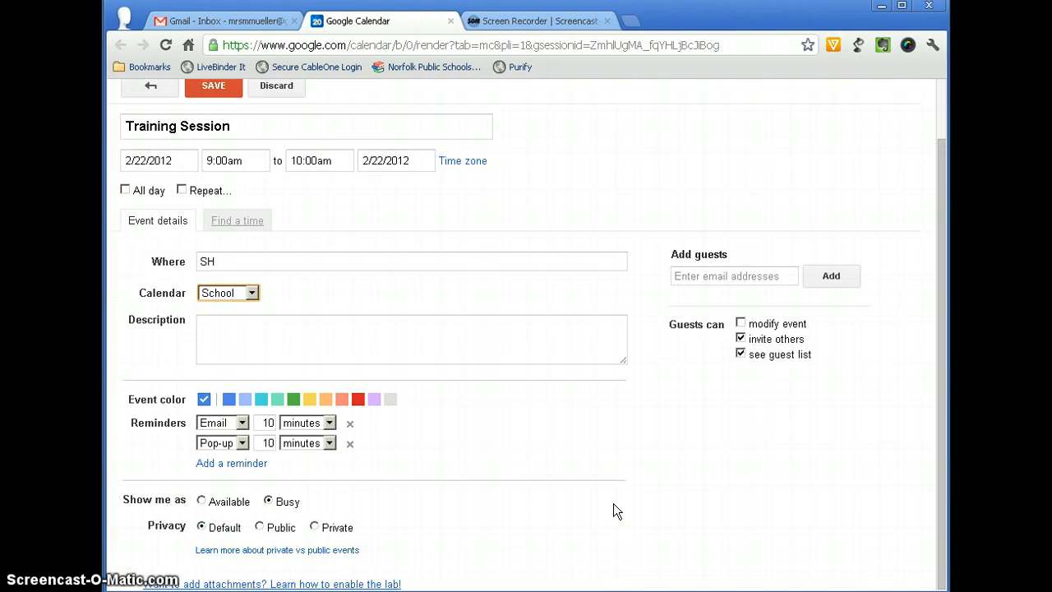
scroll(613, 504, up, 1)
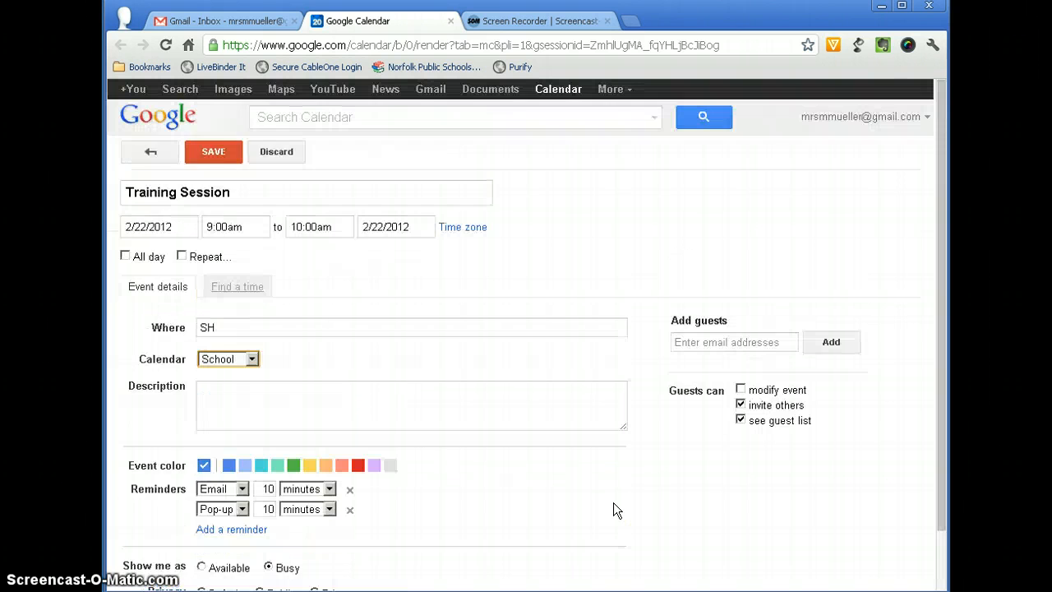
click(211, 154)
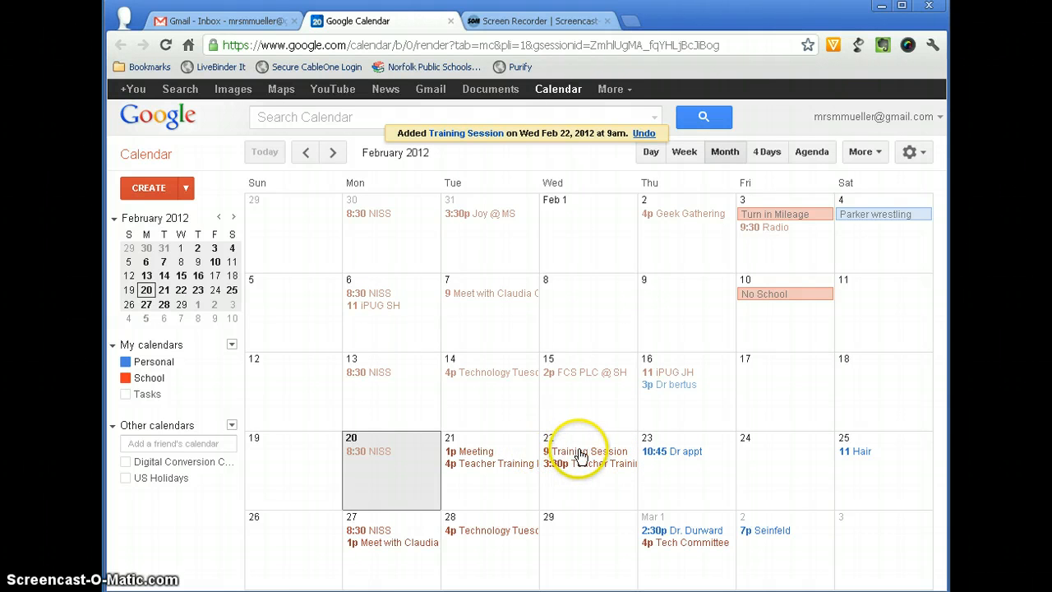
- Edit the Training Session event on Wednesday, February 22 to start at 9:30am and save it
click(580, 454)
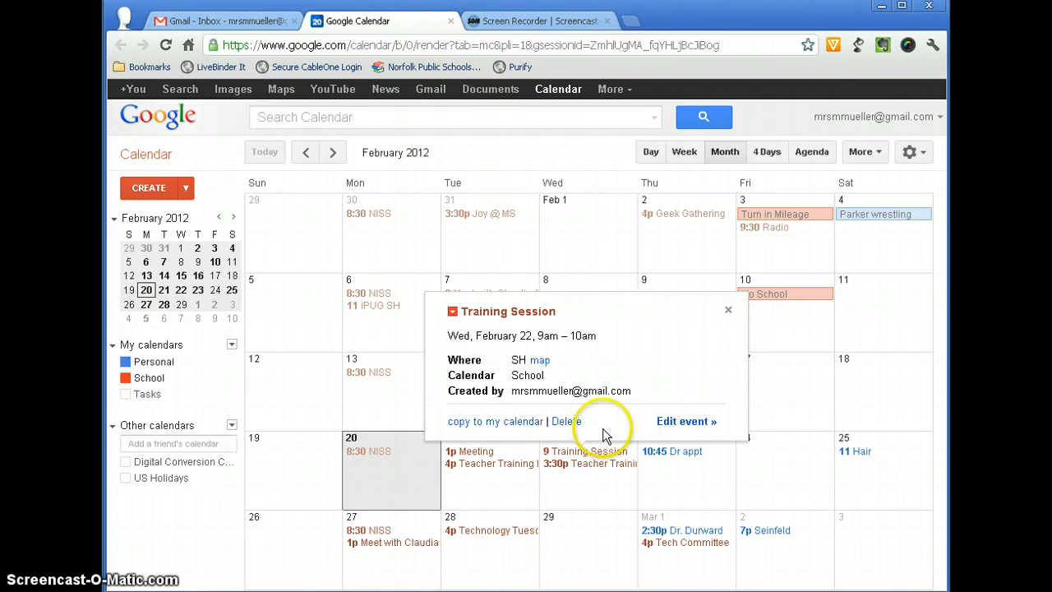
click(671, 424)
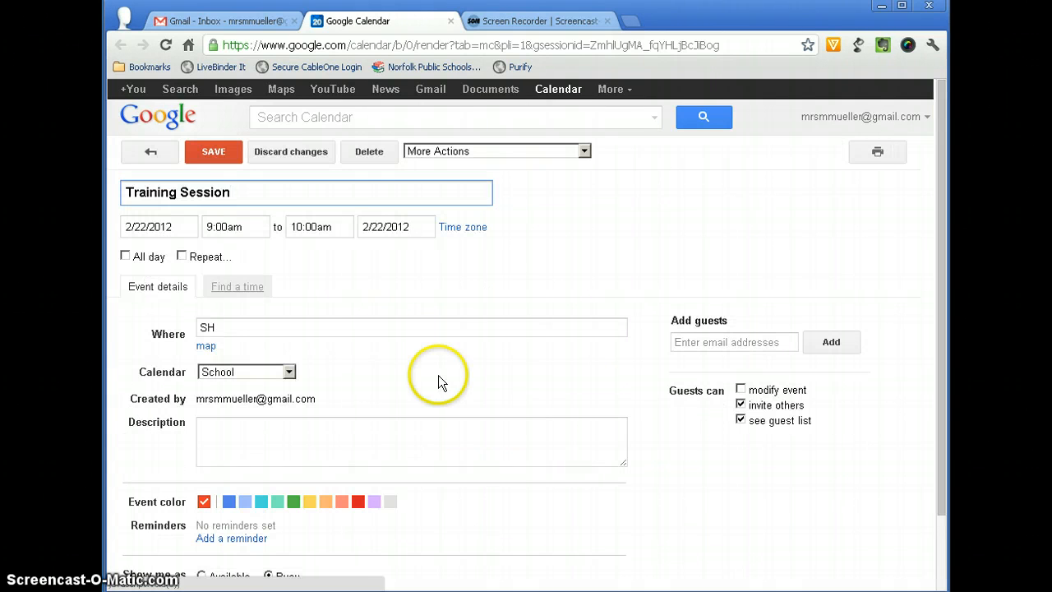
click(227, 227)
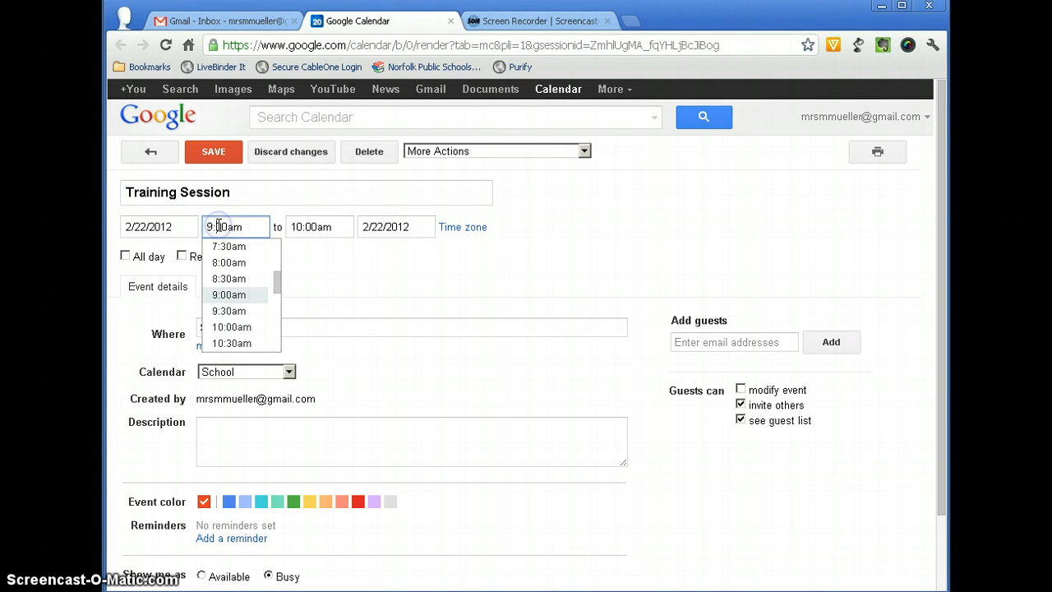
click(231, 310)
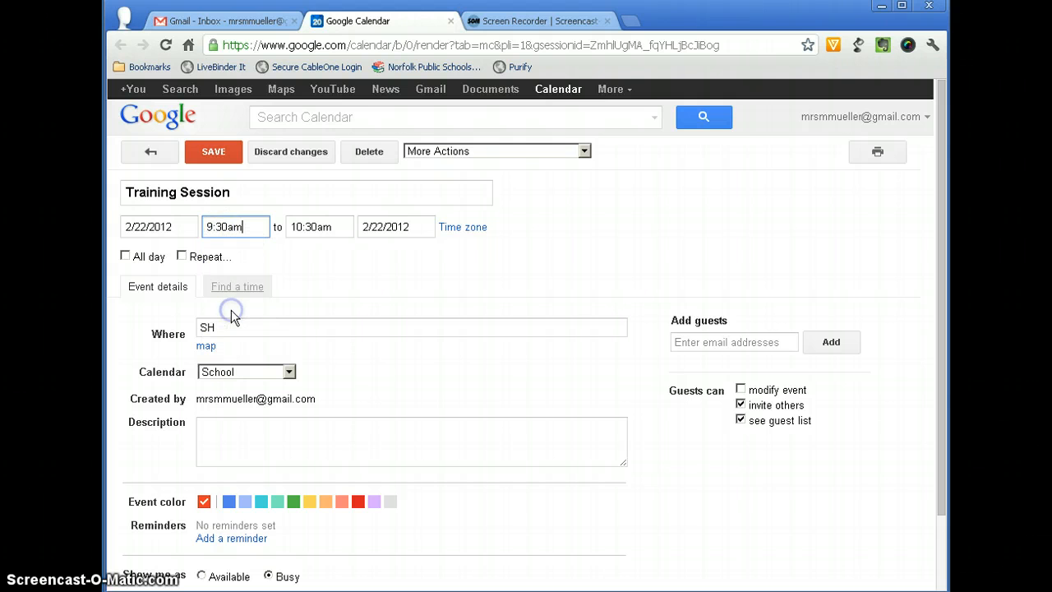
click(210, 156)
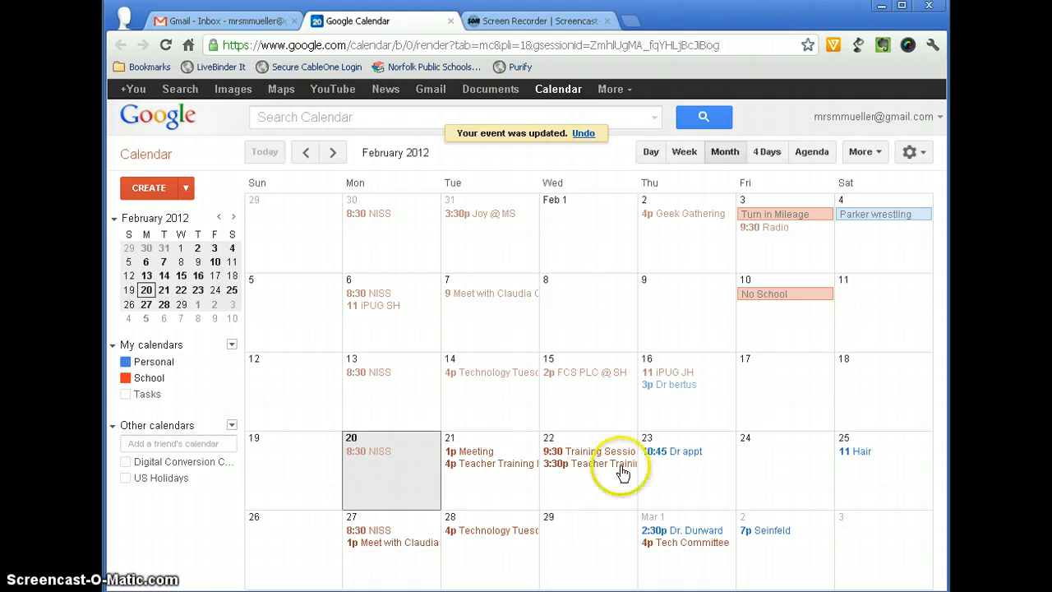
- In the general calendar settings, choose 60 minutes as the default meeting length and save the settings
click(913, 155)
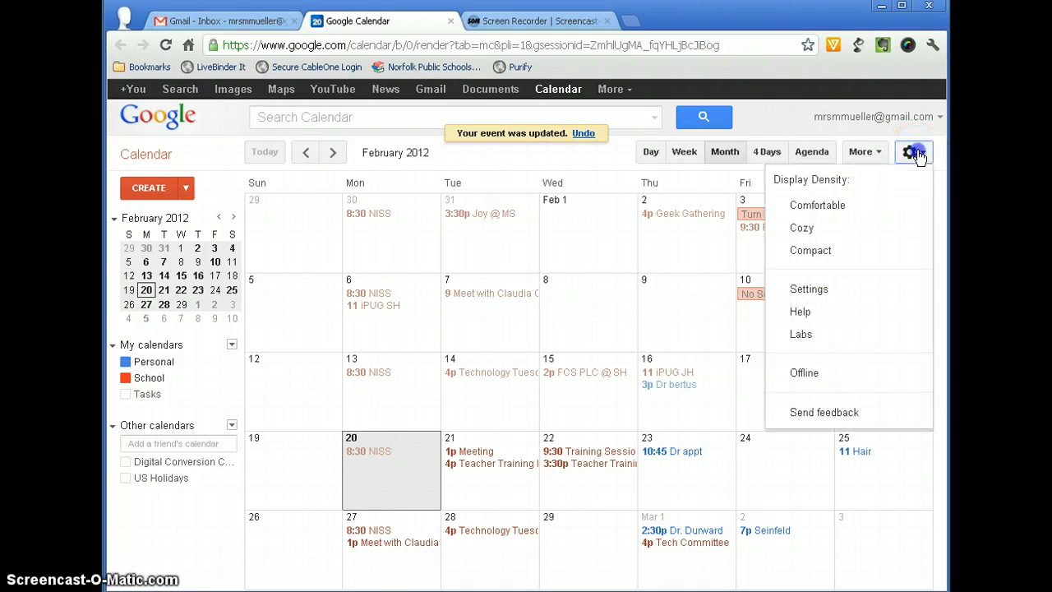
click(822, 289)
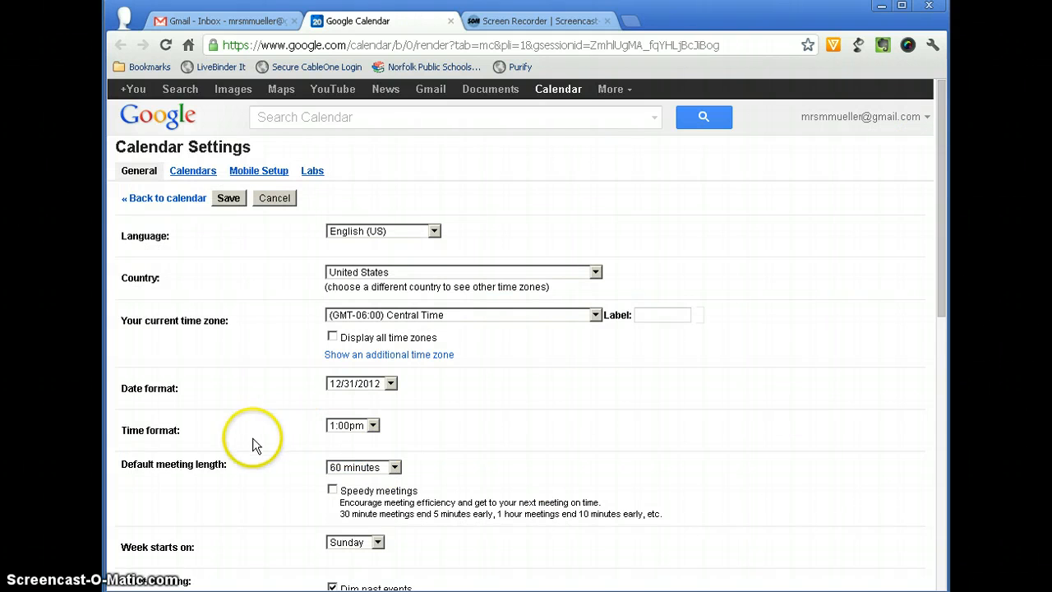
click(385, 469)
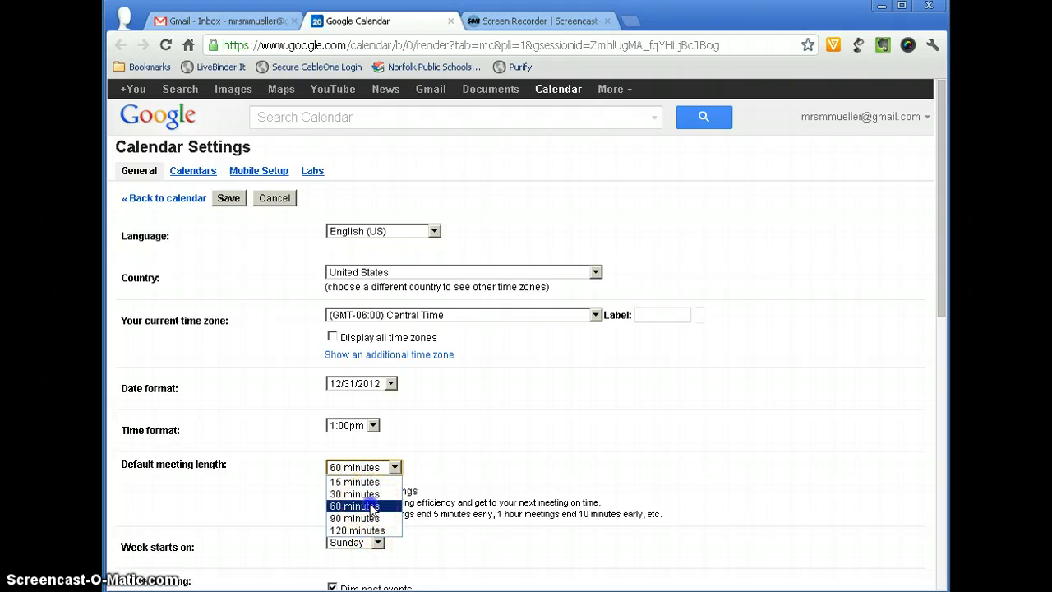
click(366, 505)
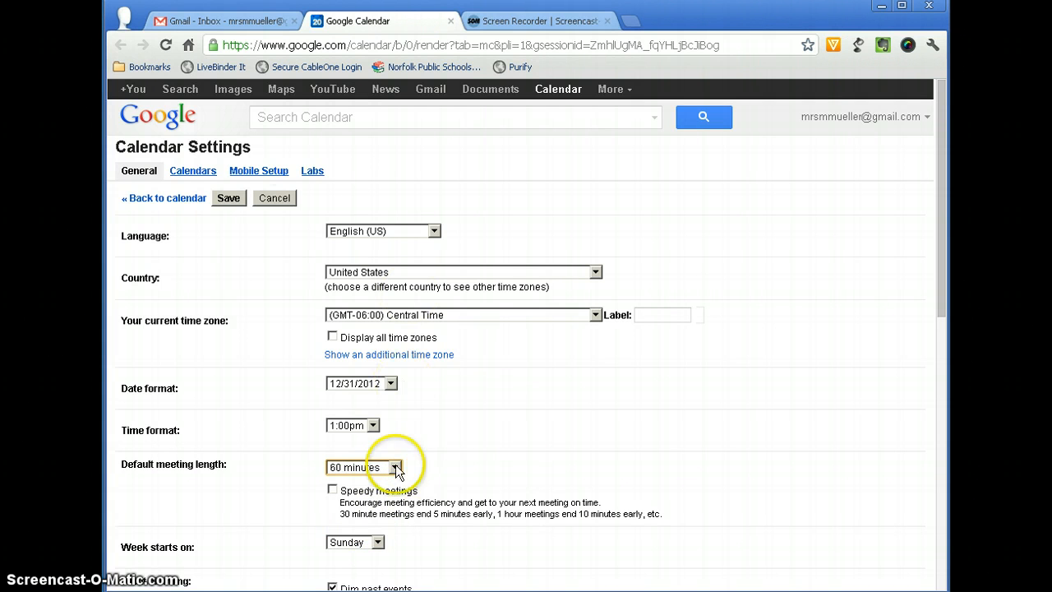
click(224, 199)
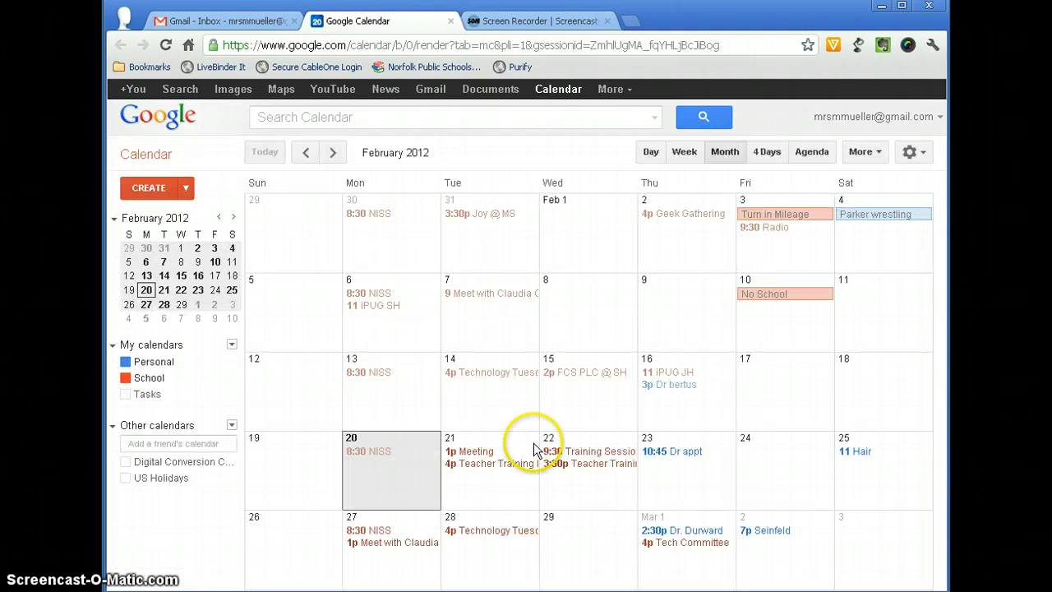
- In the Week view, create a "Meeting" event on Friday, February 24 from 12pm to 3pm in the School calendar
click(682, 153)
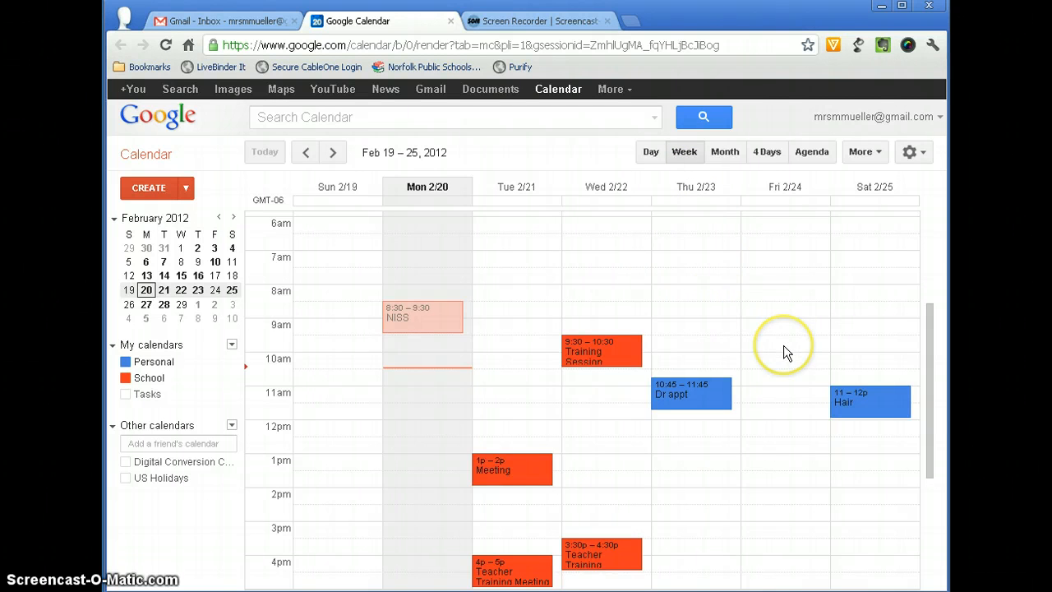
scroll(783, 345, down, 3)
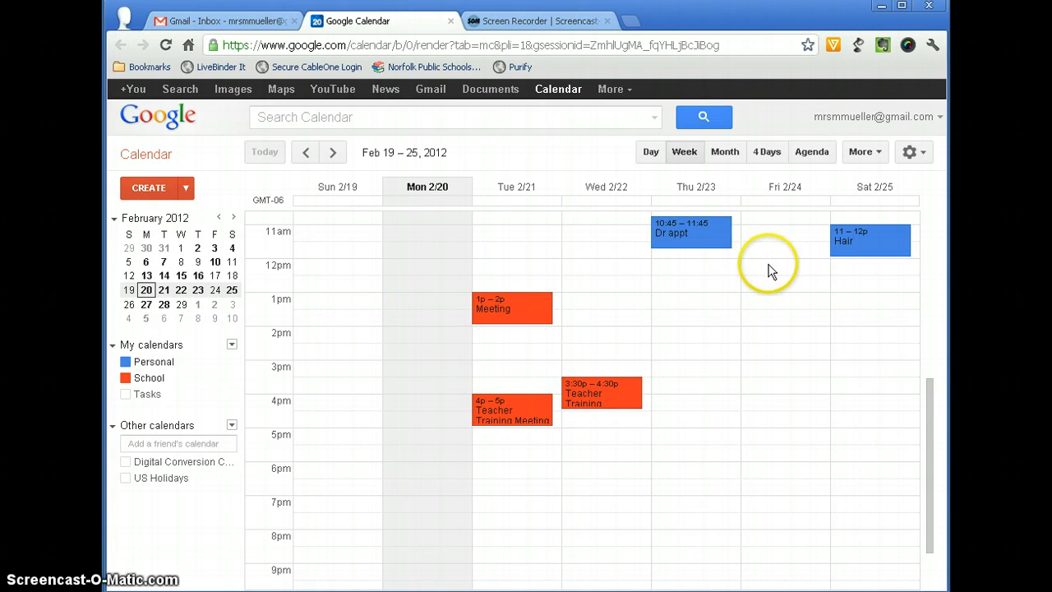
drag(771, 270, 773, 357)
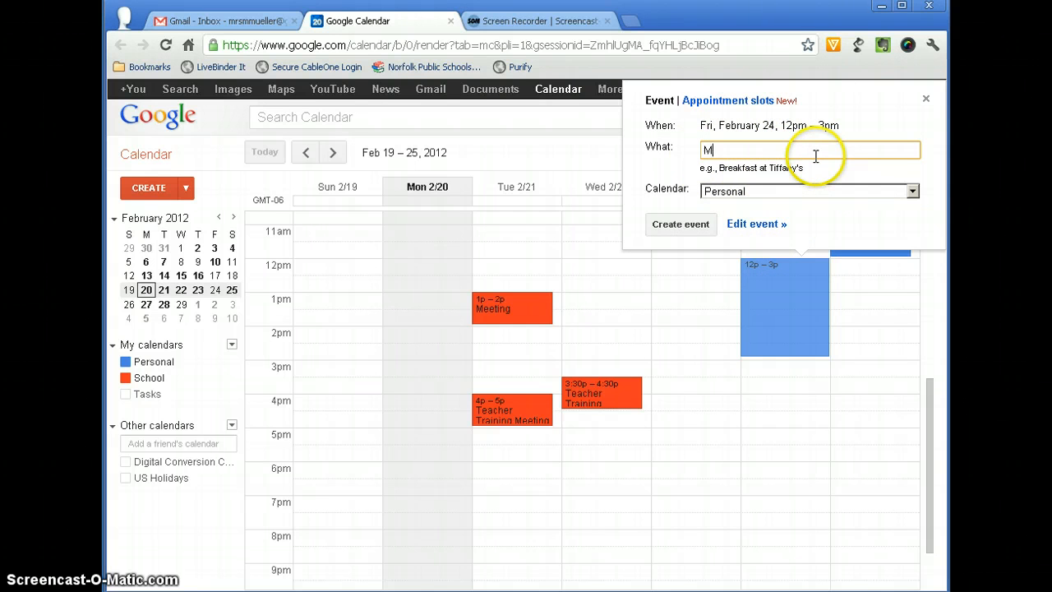
click(863, 194)
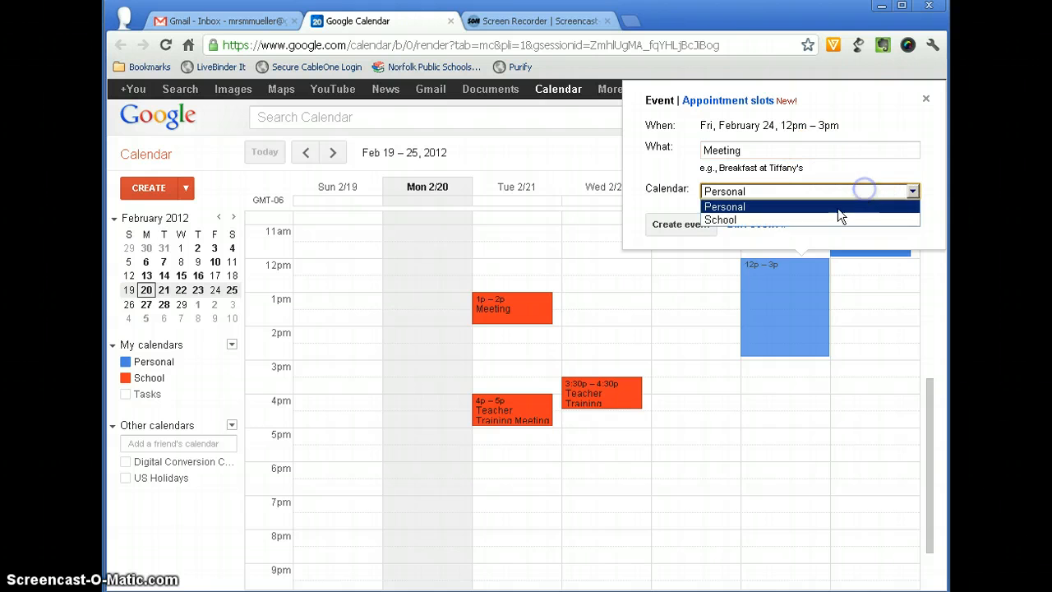
click(826, 219)
click(677, 224)
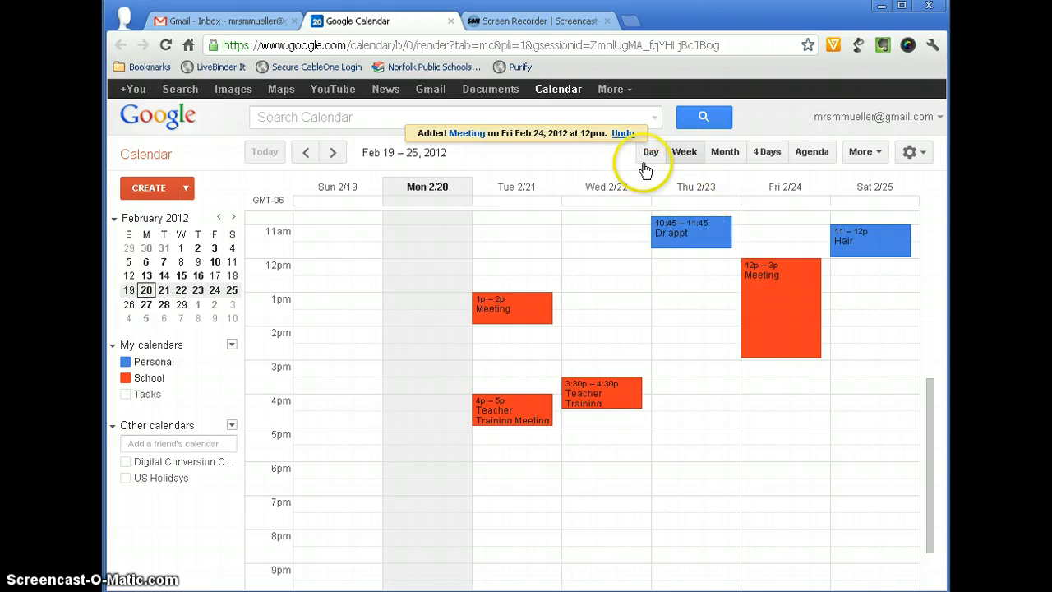
- Return to the Month view and check the Meeting event on Friday, February 24
click(726, 156)
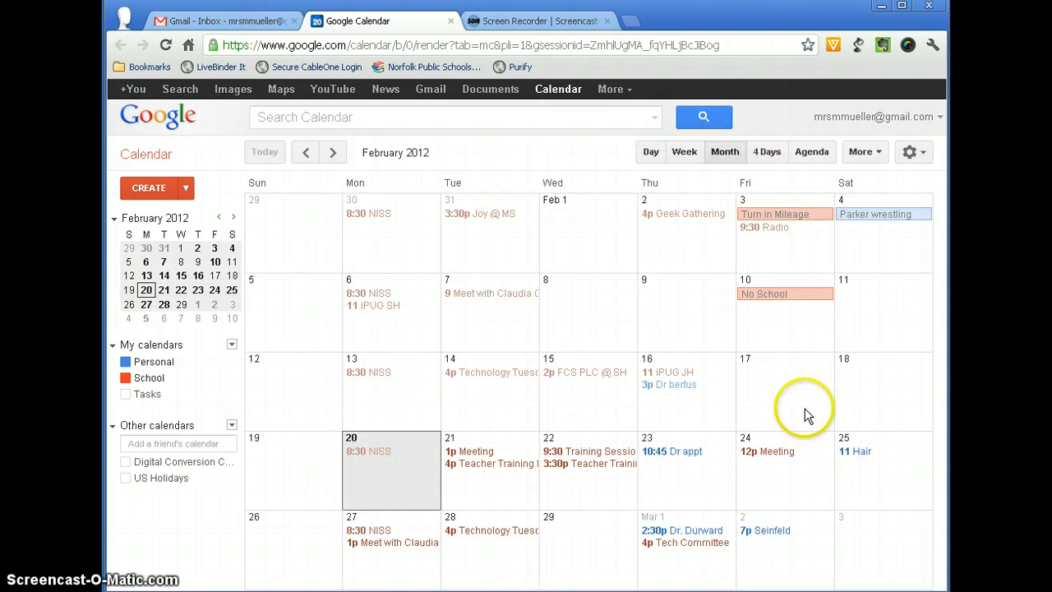
click(780, 452)
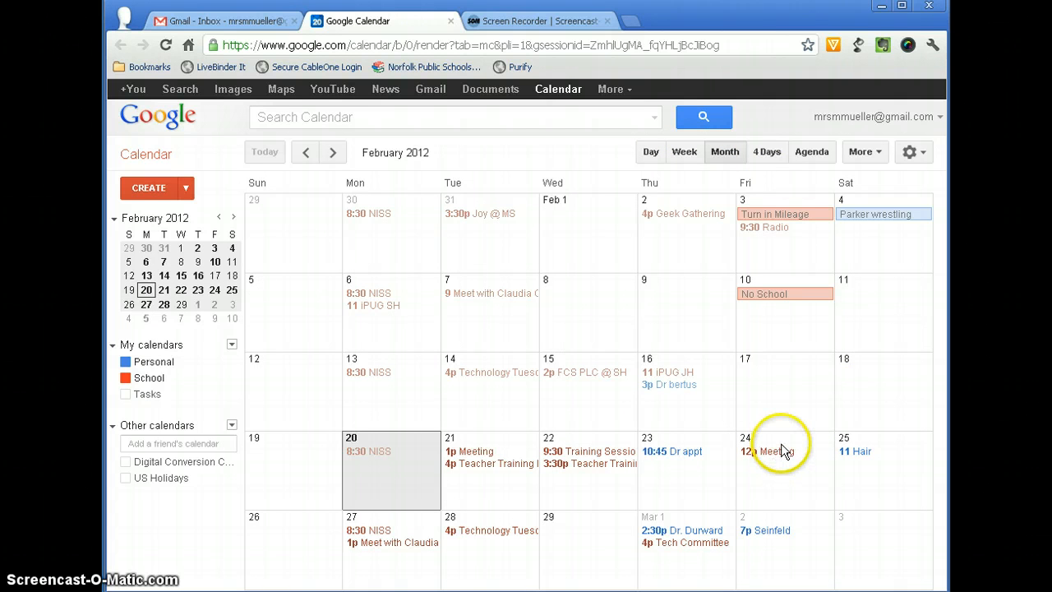